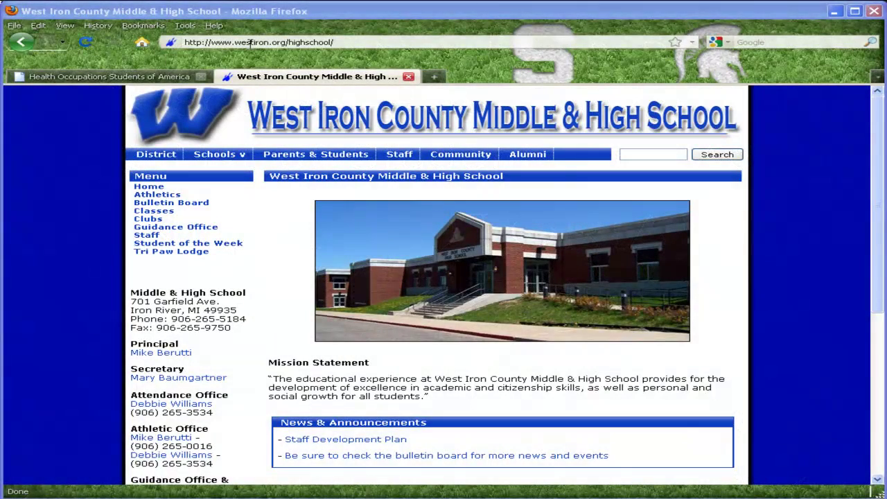
- Replace the school's web address with michiganhosa.org to load the Michigan HOSA homepage
left_click(248, 42)
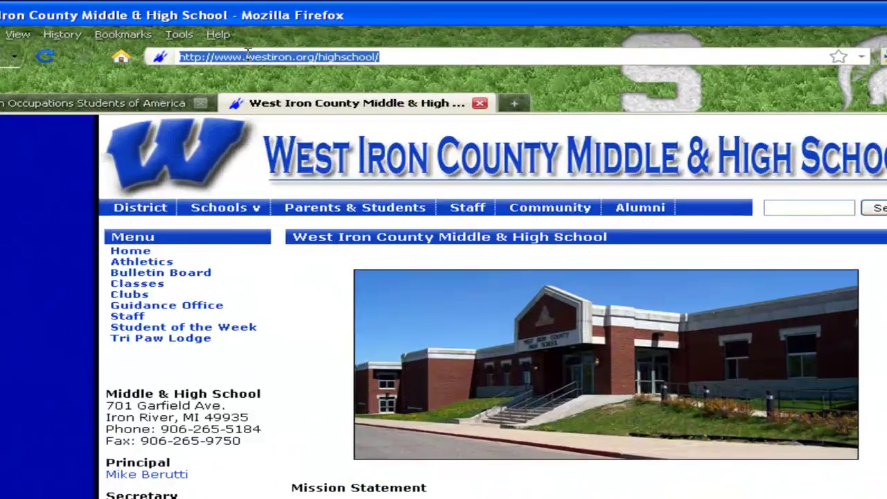
left_click(248, 56)
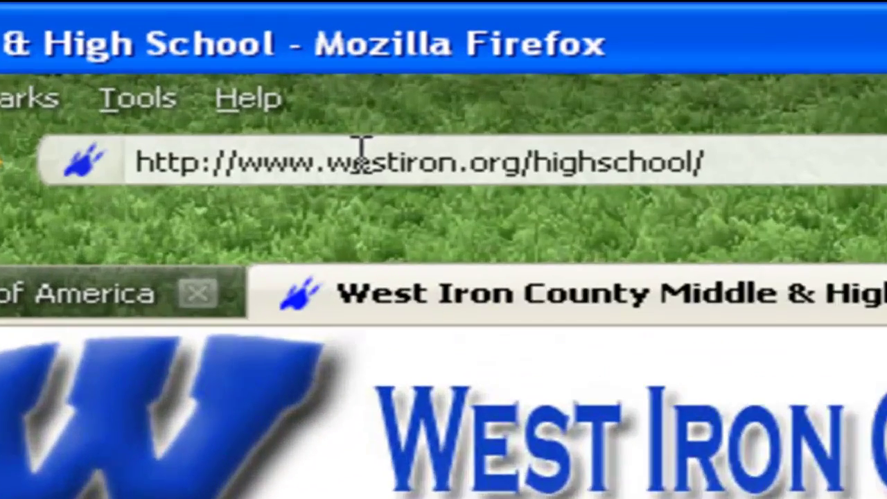
key("shift+End")
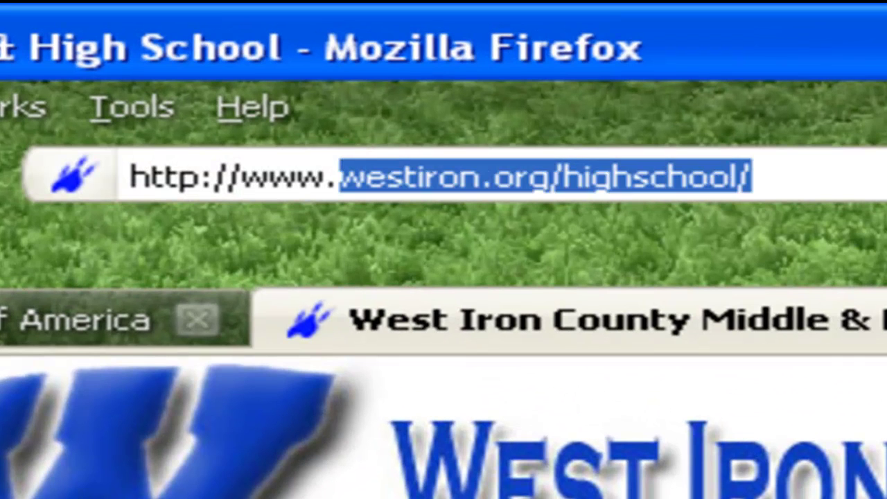
type("michiganhosa")
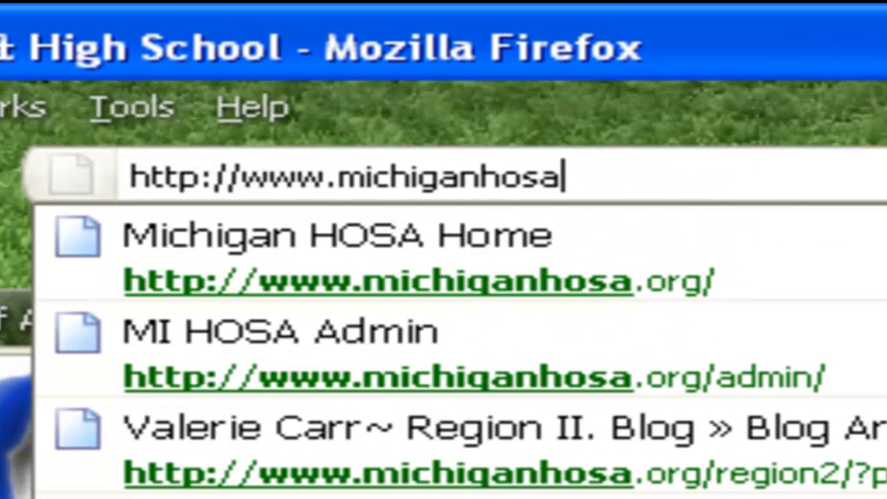
type(".org")
key("Return")
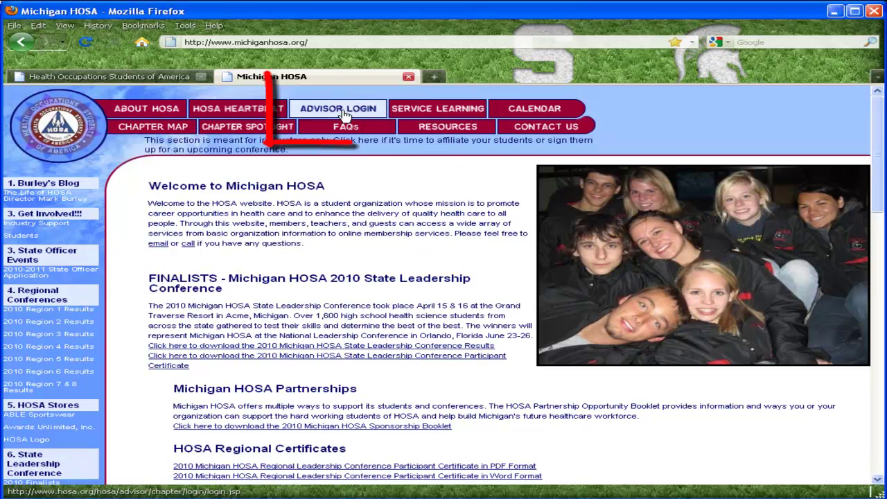
- Log in as chapter advisor by entering the chapter's charter number and password
left_click(344, 115)
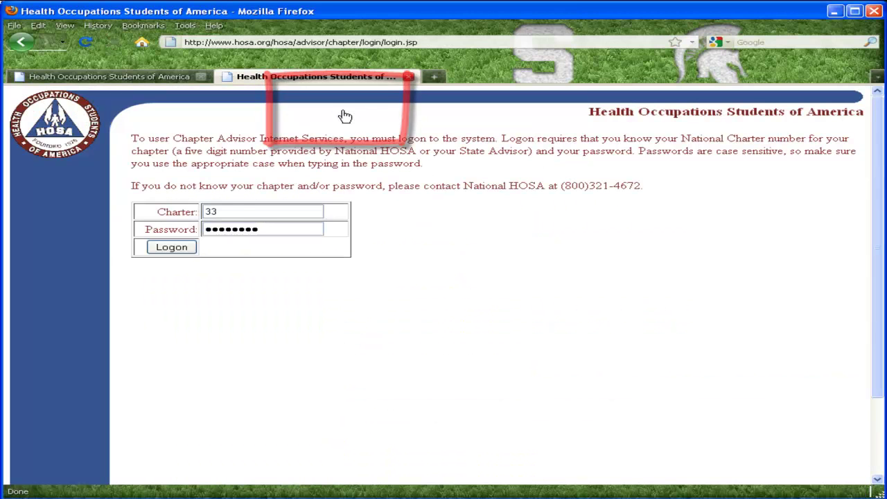
double_click(227, 210)
type("29289")
key("Tab")
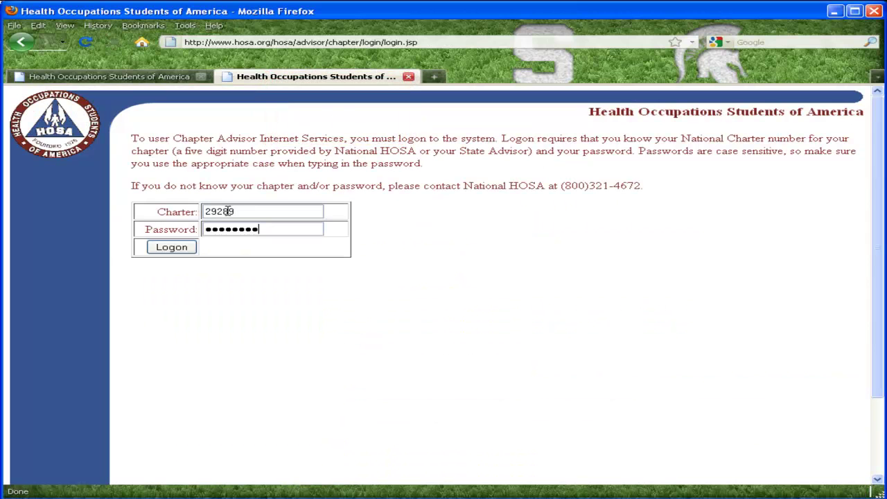
key("Return")
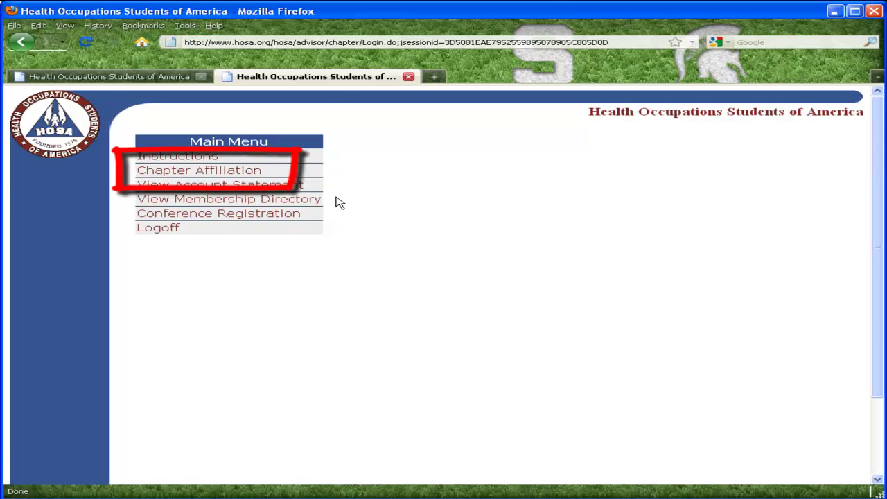
- Start Chapter Affiliation from the Main Menu and move past the welcome page
left_click(243, 173)
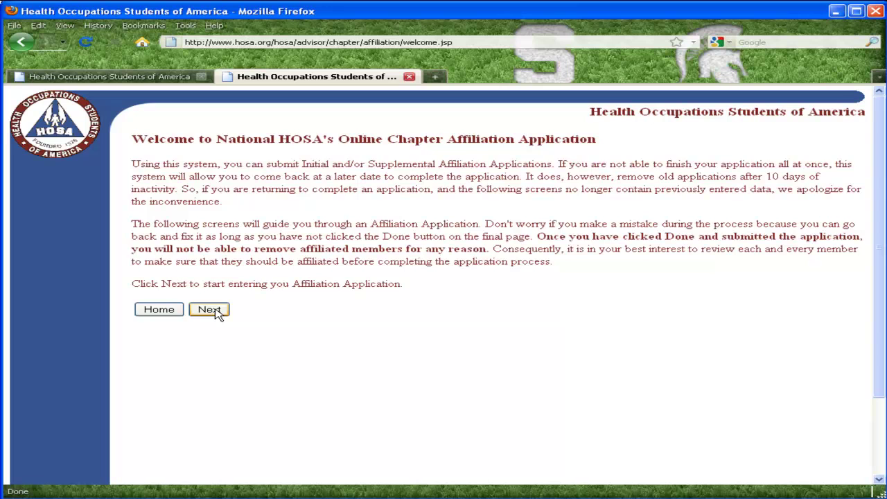
left_click(210, 309)
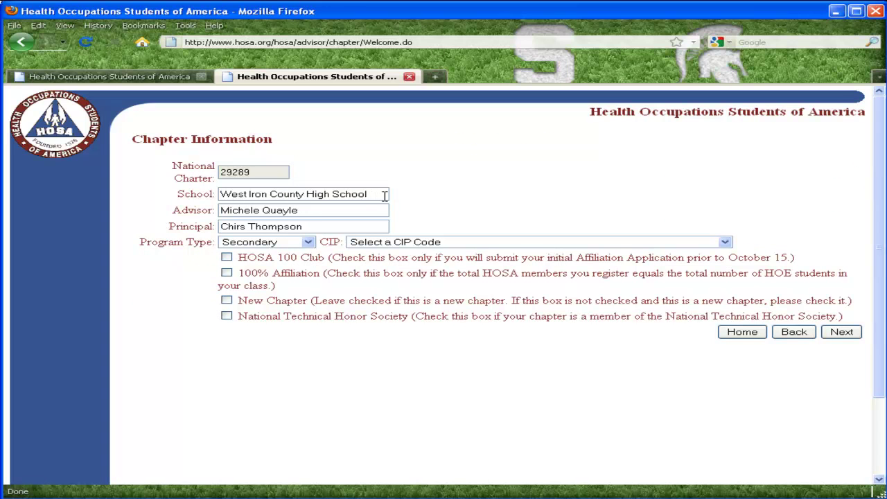
- Change the school to Michigan HOSA High School and enter the new advisor and principal names
left_click_drag(381, 194, 178, 195)
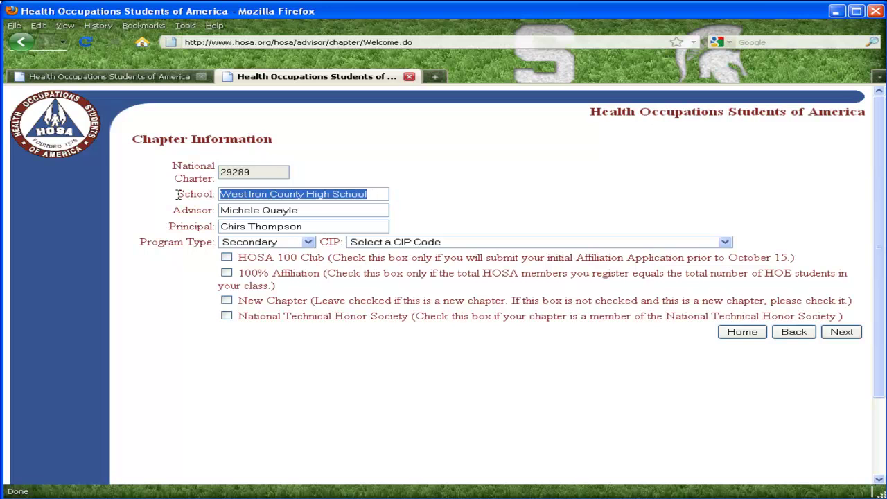
type("M")
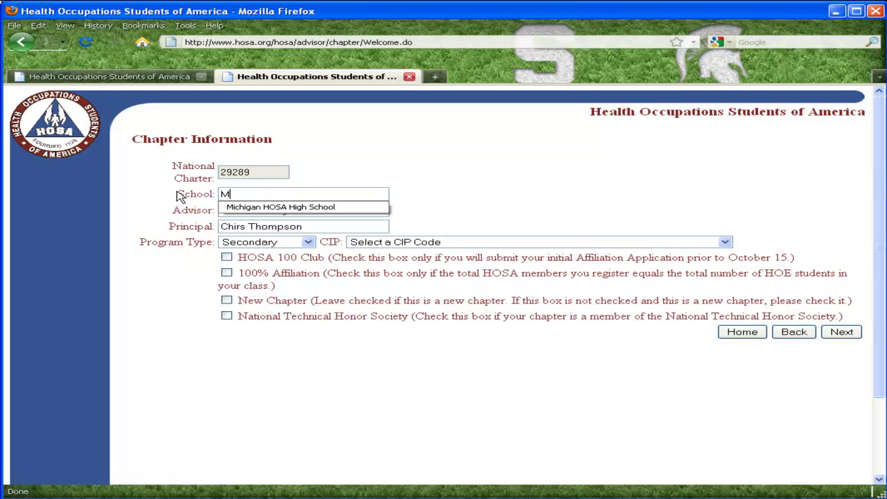
type("ichigan")
key("Down")
key("Return")
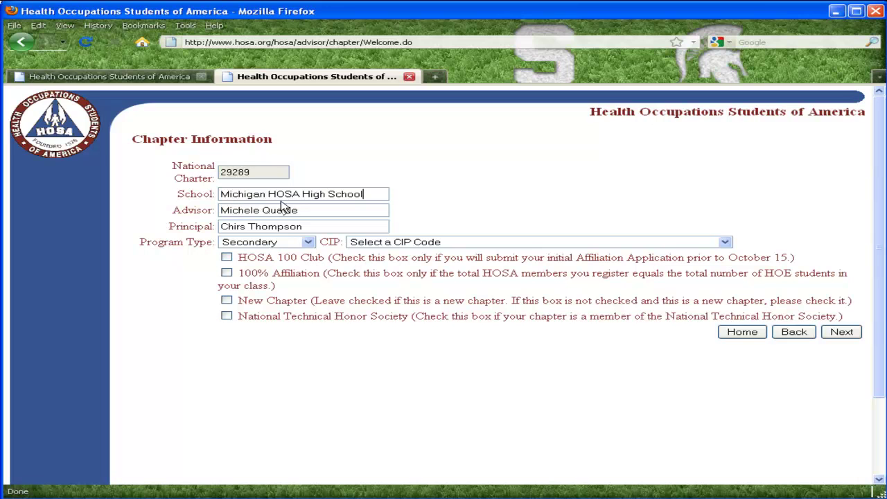
left_click_drag(316, 210, 194, 210)
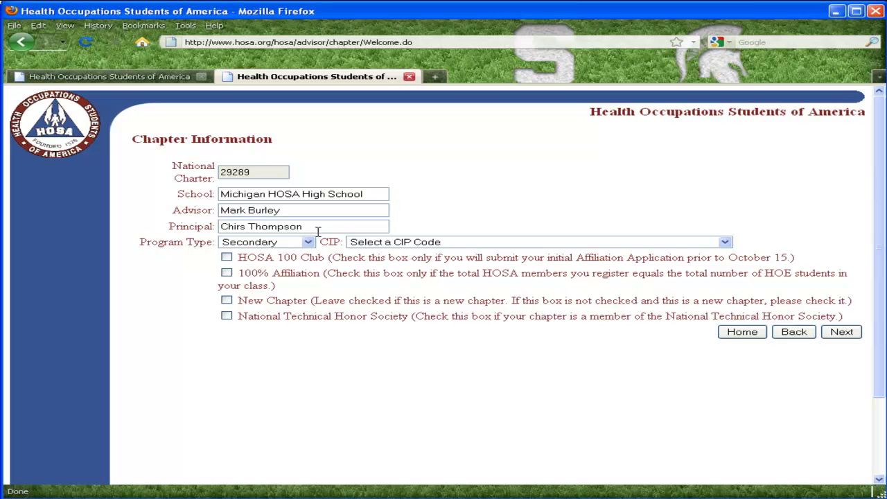
left_click_drag(317, 228, 173, 229)
type("Mrs.")
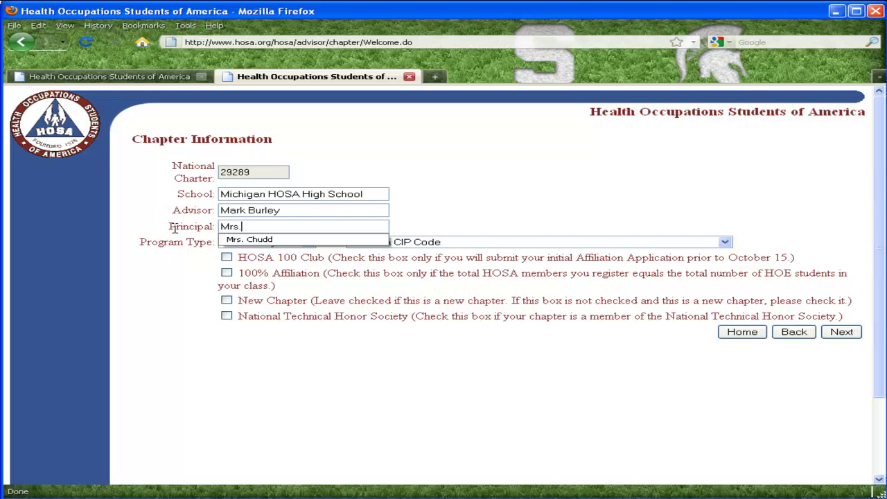
left_click(249, 239)
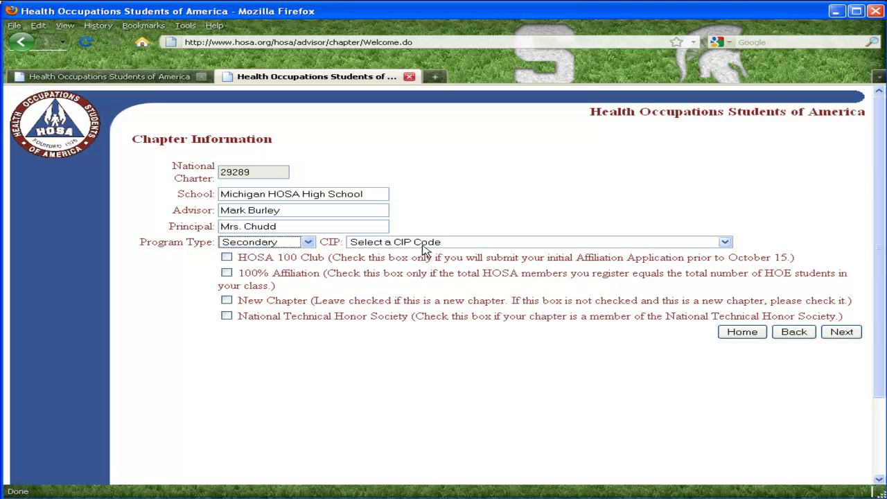
- Choose CIP 51.00, tick HOSA 100 Club, 100% Affiliation, New Chapter and NTHS, then continue
left_click(724, 241)
left_click(705, 264)
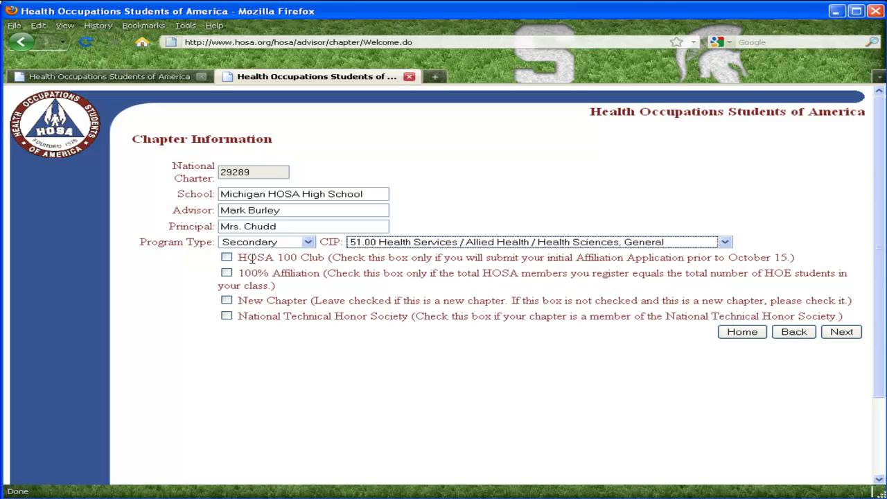
left_click(227, 258)
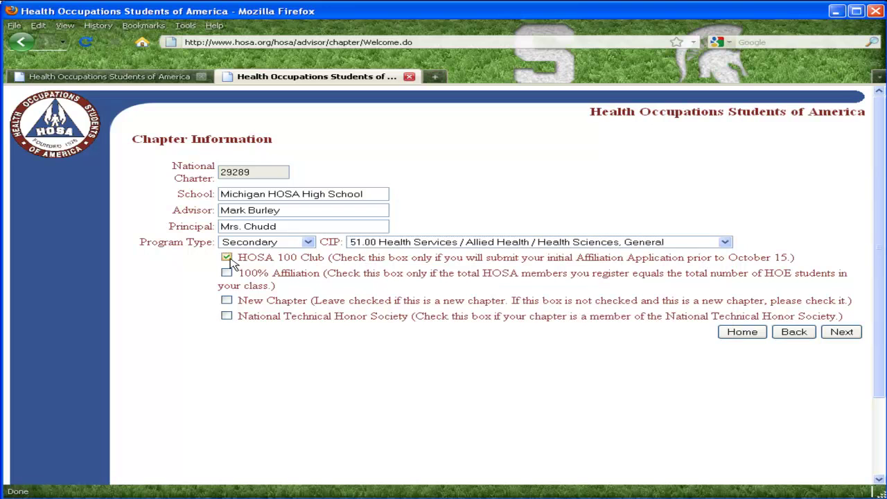
left_click(227, 273)
left_click(227, 300)
left_click(226, 316)
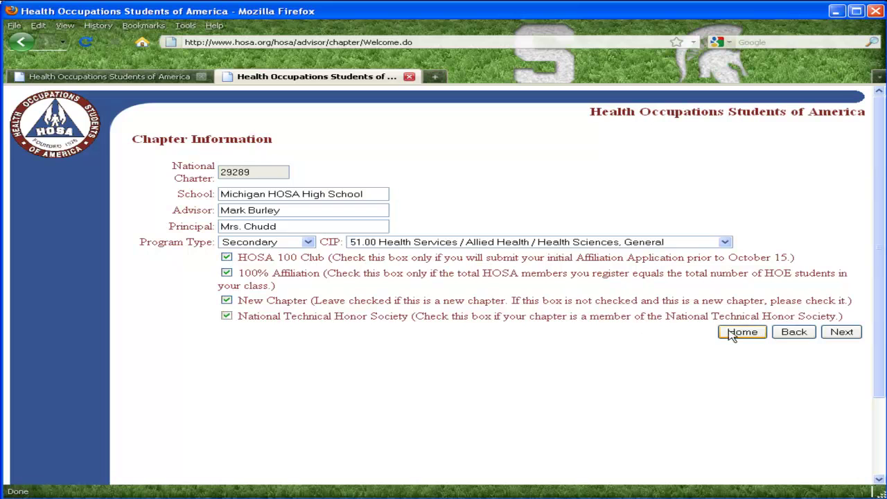
left_click(854, 333)
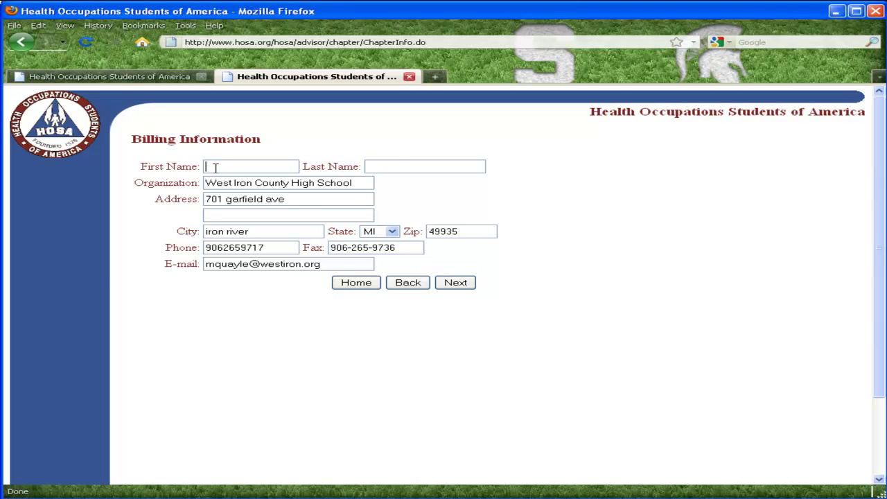
- Autofill the Billing Information form, including the advisor's e-mail address, and continue
type("M")
key("Down")
key("Return")
type("h")
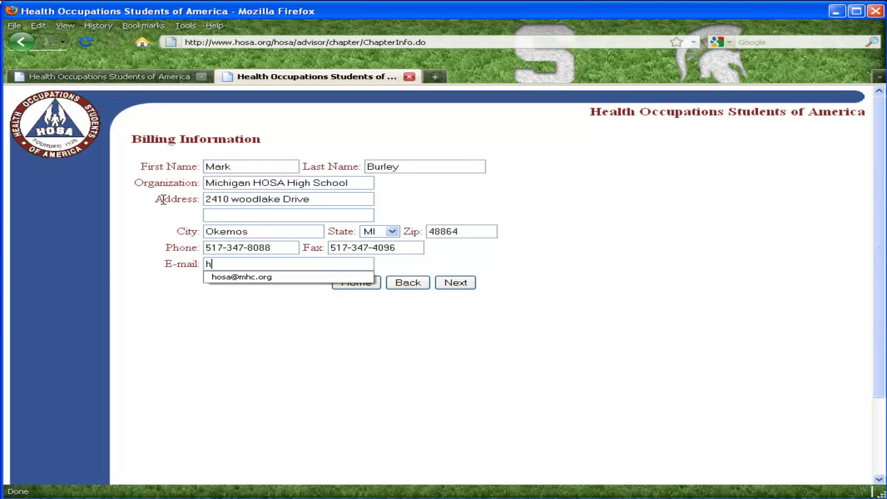
key("Down")
key("Return")
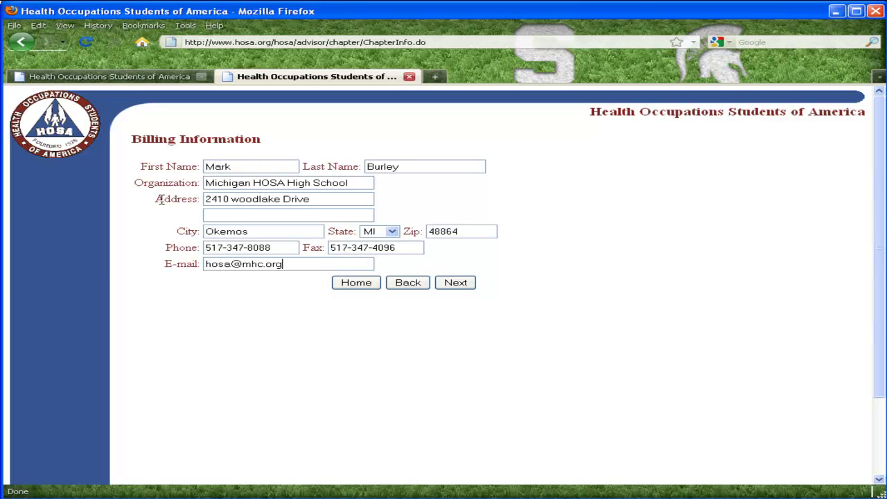
left_click(462, 285)
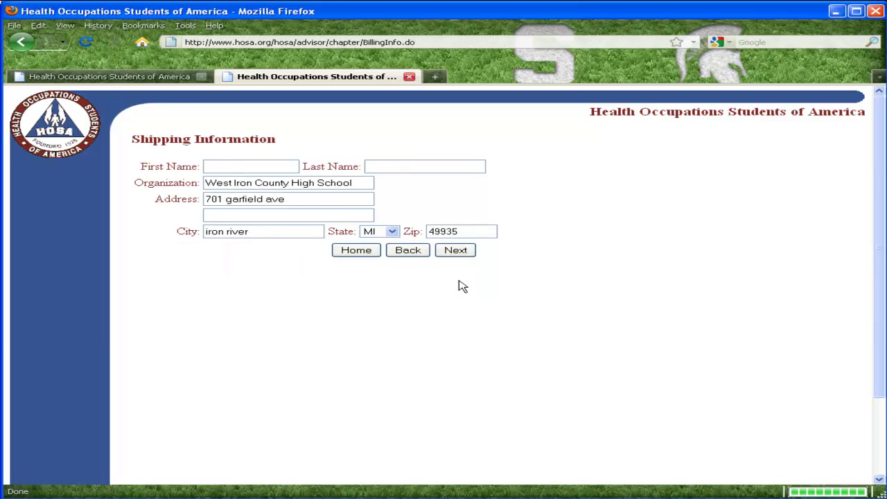
- Autofill the Shipping Information with the advisor's details and continue
left_click(230, 167)
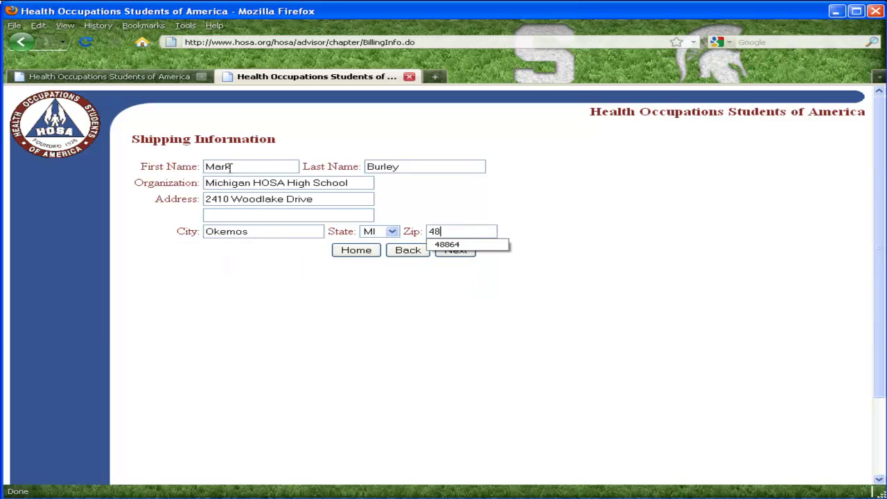
key("Down")
key("Return")
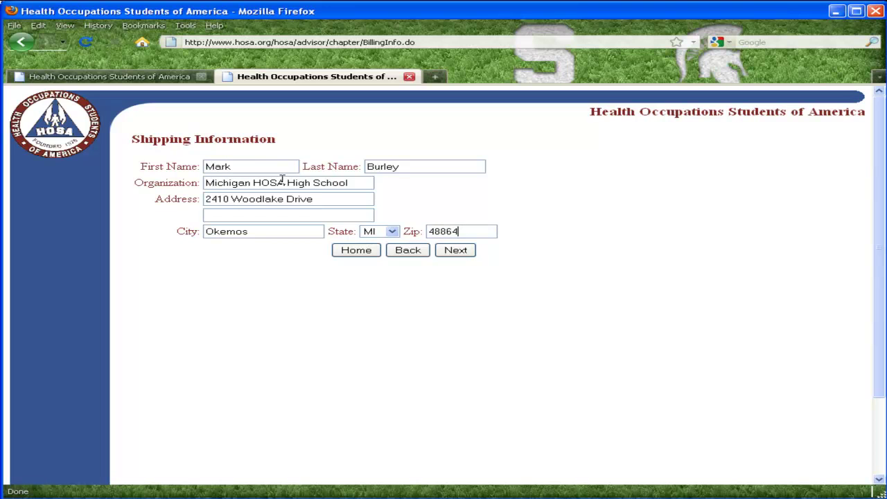
left_click(455, 250)
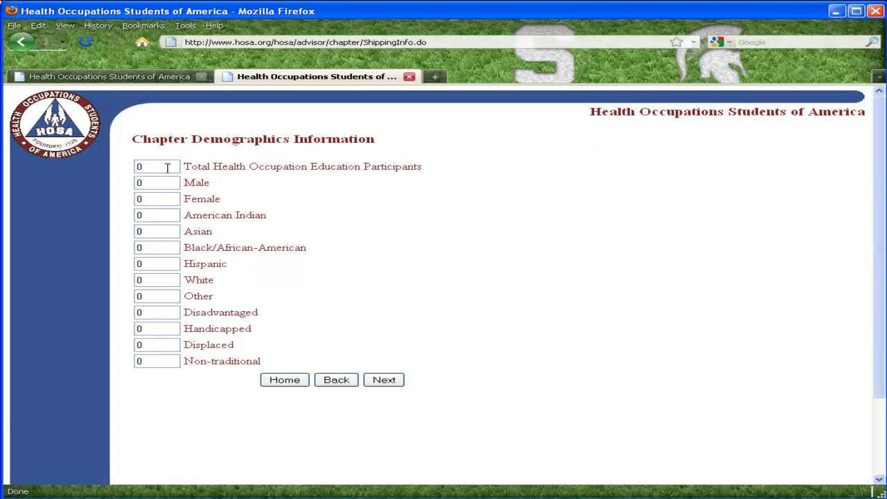
- Enter 60 total participants and 45 male in the demographics, then continue
left_click_drag(166, 168, 95, 168)
type("60")
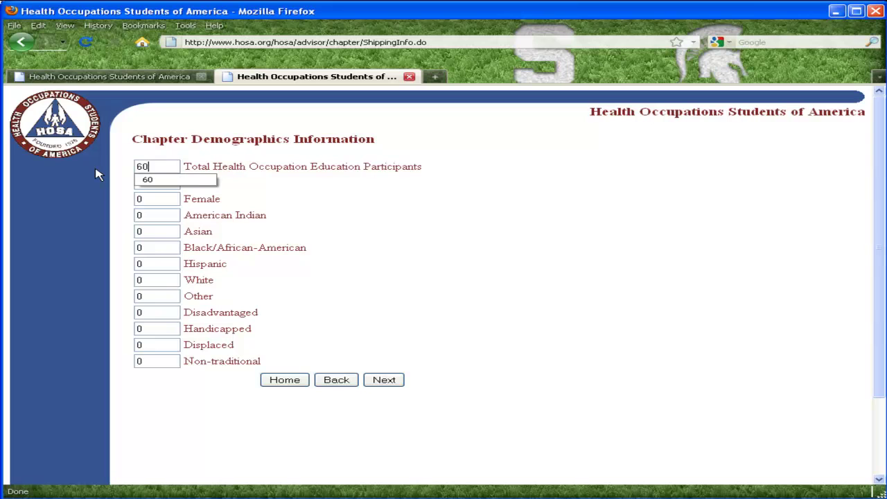
key("Tab")
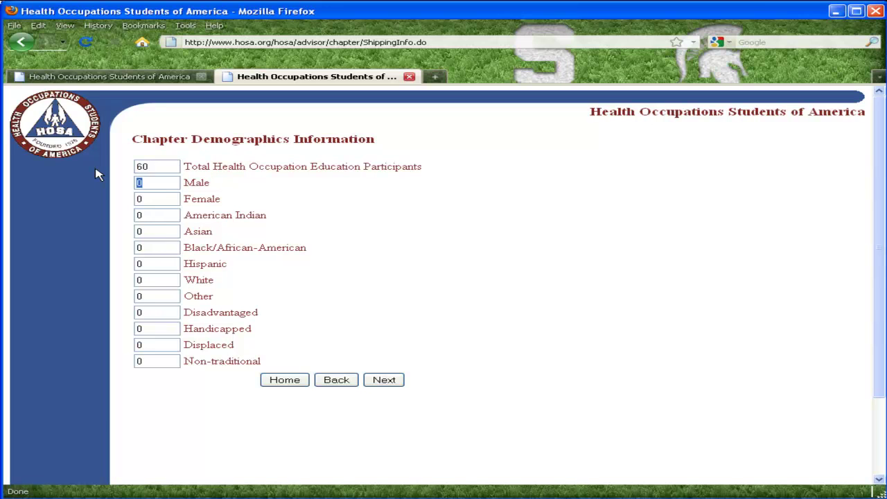
type("45")
key("Tab")
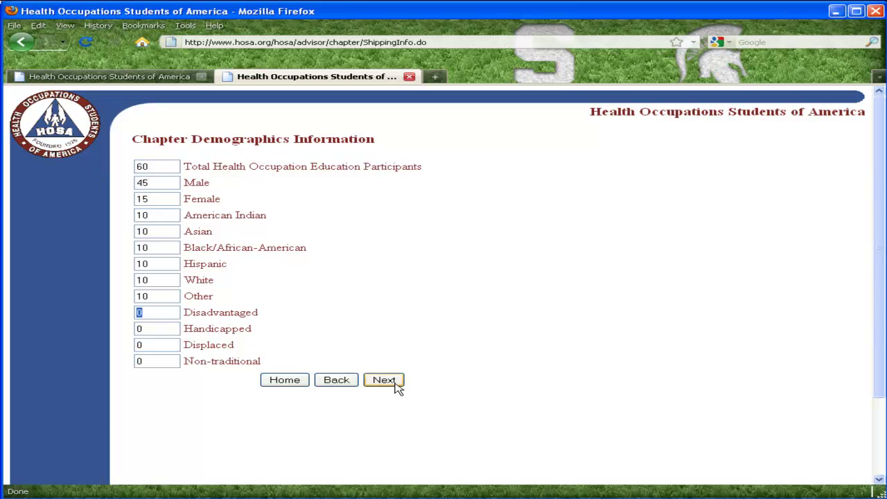
left_click(396, 385)
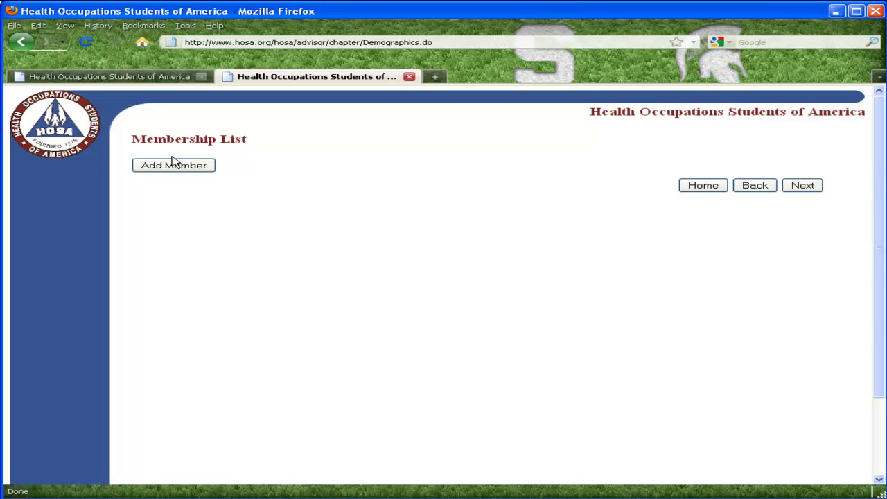
- Add a new member of type Professional, leaving the classification Not Applicable
left_click(177, 165)
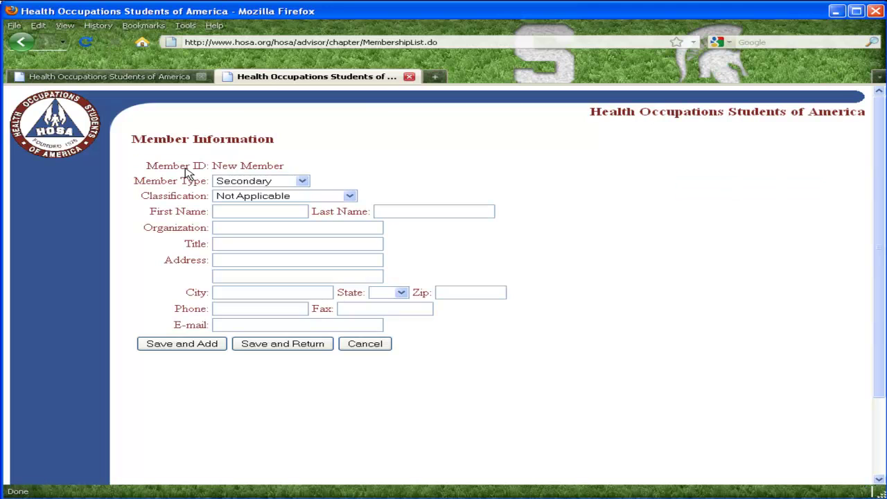
left_click(303, 181)
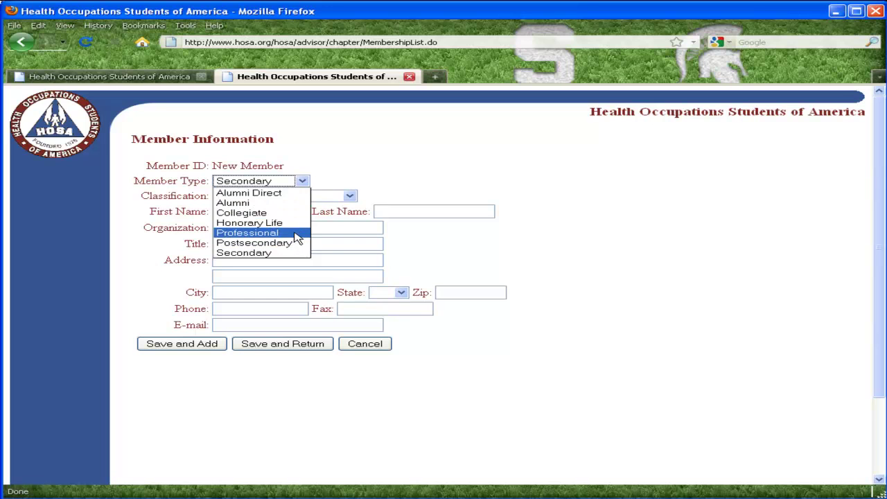
left_click(293, 233)
left_click(350, 197)
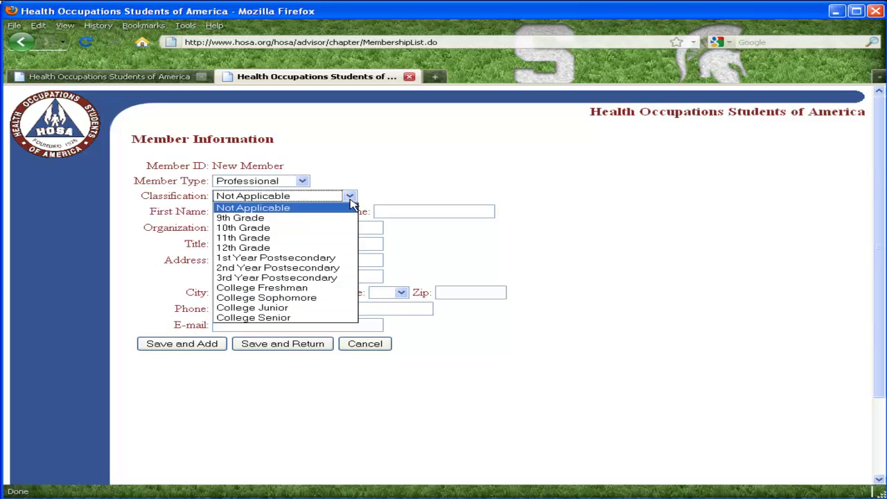
left_click(351, 199)
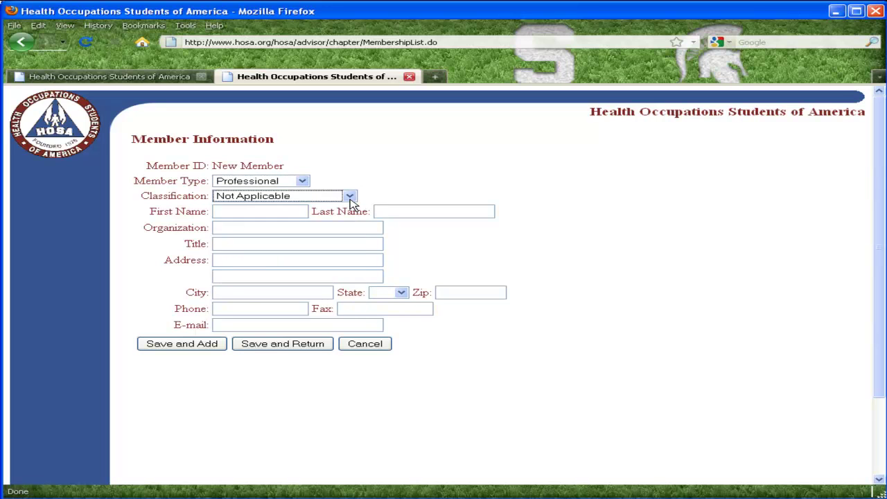
- Enter the advisor's first and last name, organization Michigan HOSA High School, and title Advisor
left_click(249, 211)
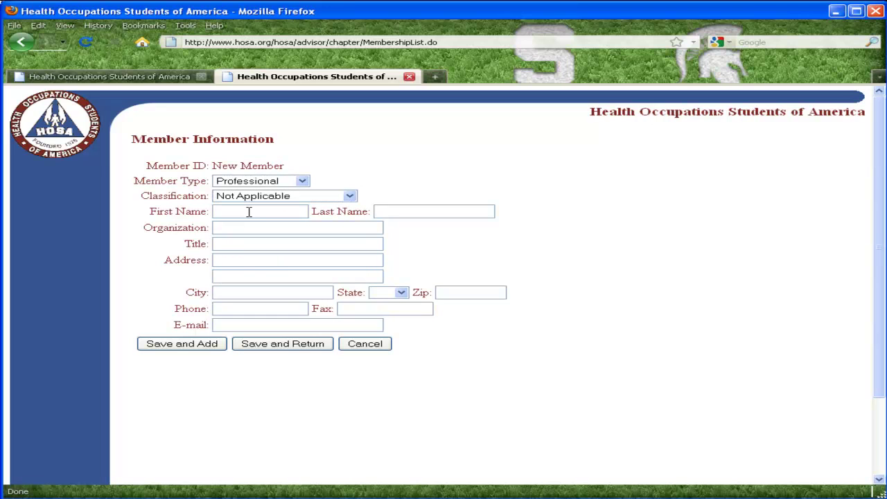
key("Tab")
key("Tab")
type("M")
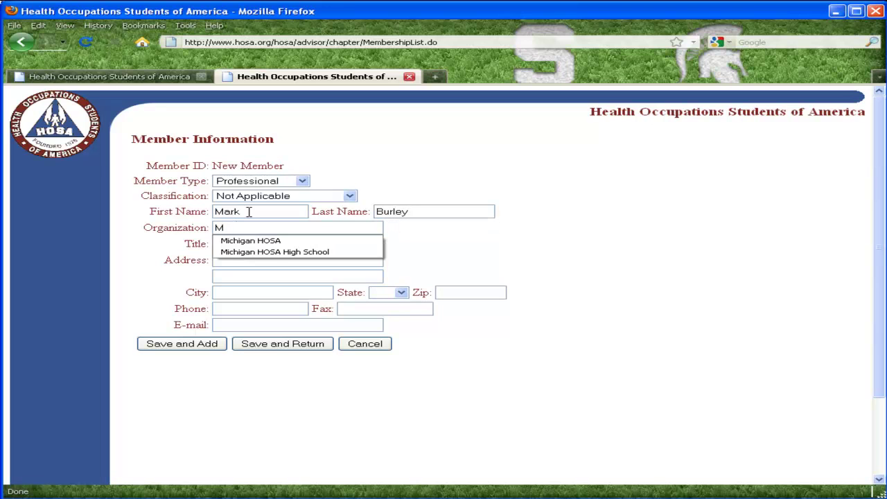
key("Down")
key("Down")
key("Return")
key("Tab")
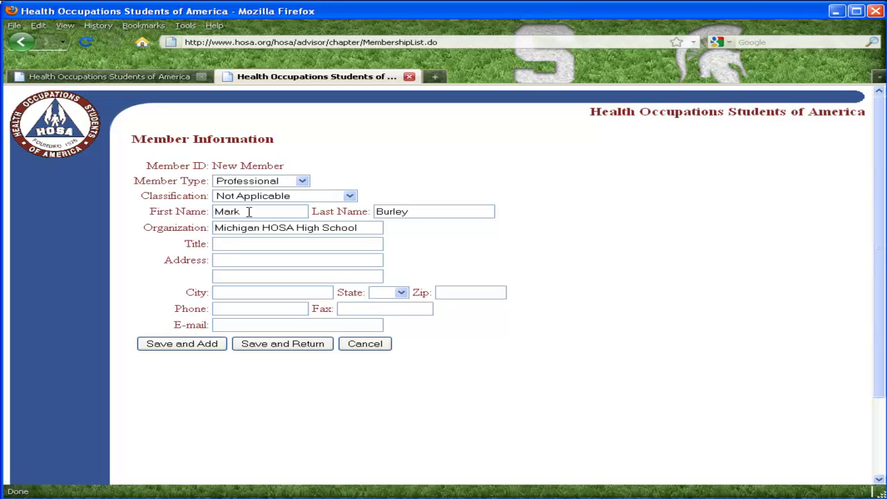
type("Advisor")
key("Tab")
- Fill in the member's street address, city, state MI and zip code
type("2")
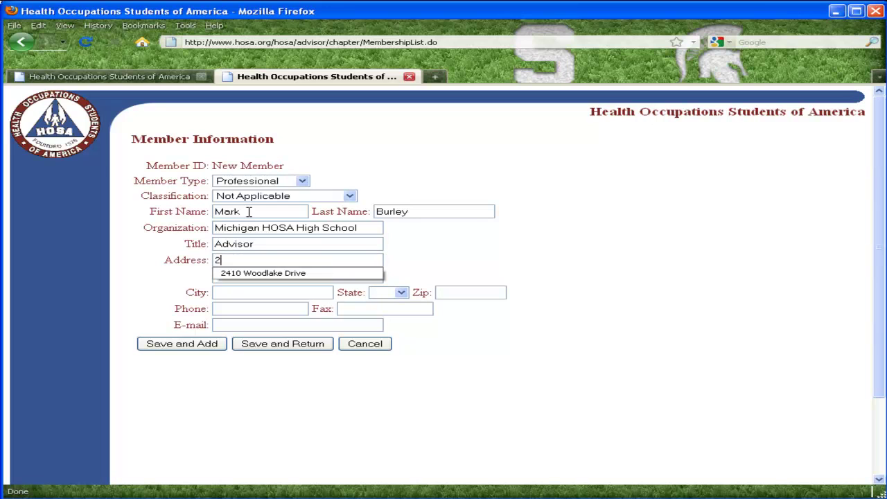
key("Down")
key("Return")
key("Tab")
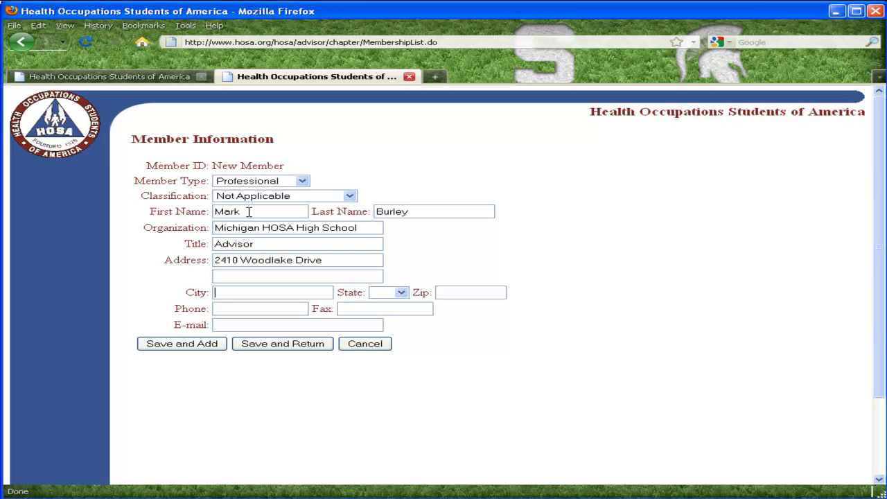
type("O")
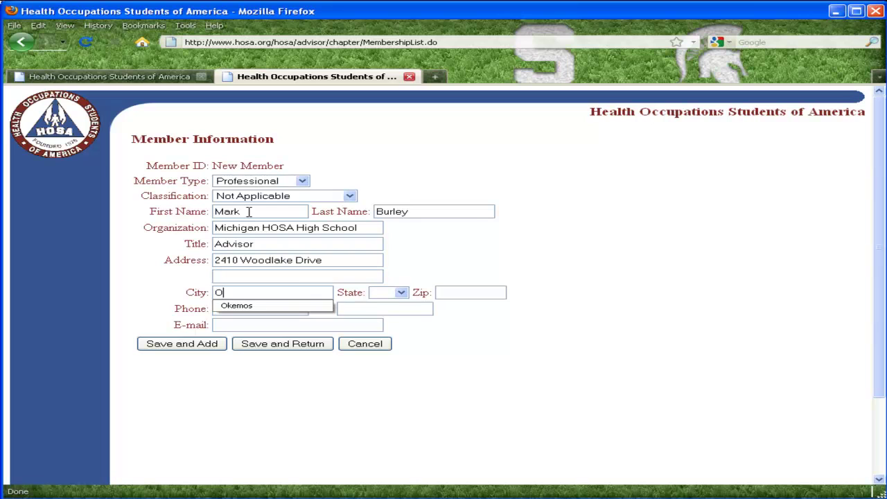
key("Down")
key("Return")
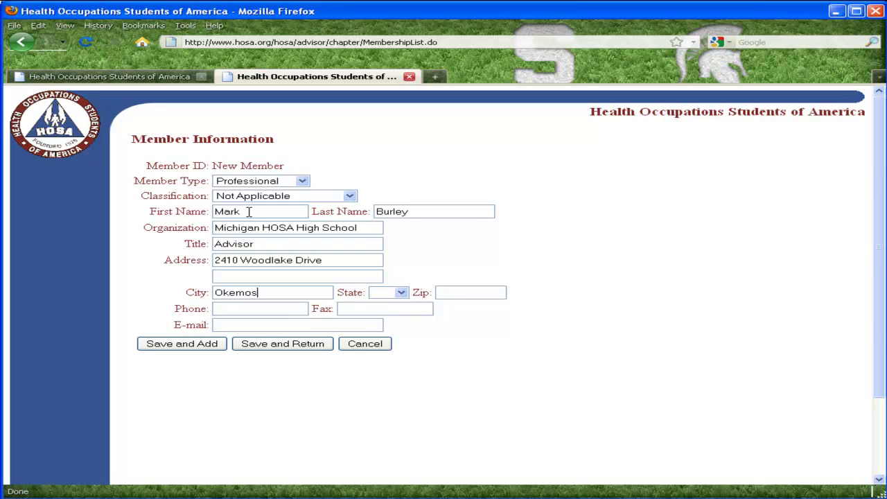
key("Tab")
key("m")
key("i")
key("Tab")
type("48864")
key("Tab")
- Enter the member's phone, fax and e-mail, then Save and Add
key("Tab")
type("5")
key("Down")
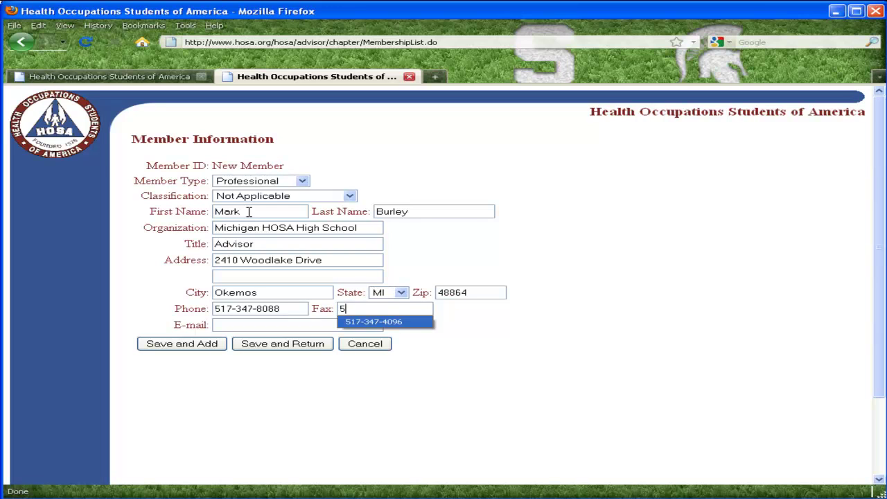
key("Return")
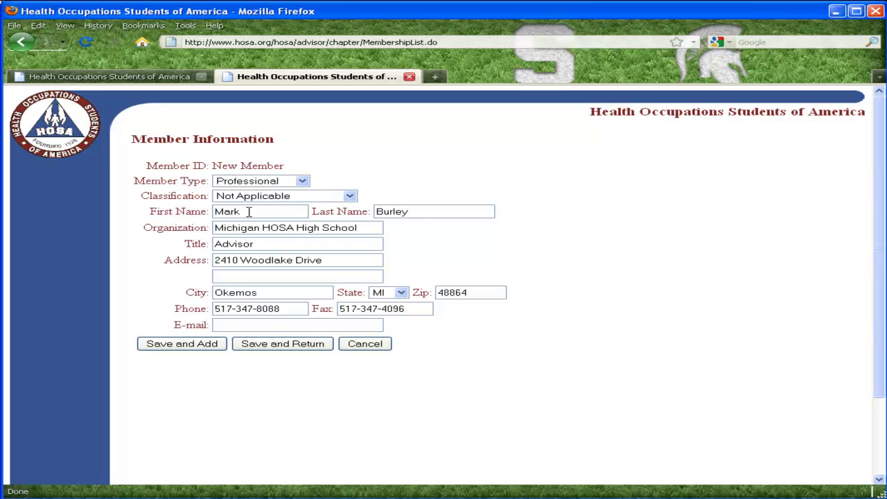
type("h")
key("Down")
key("Return")
left_click(195, 350)
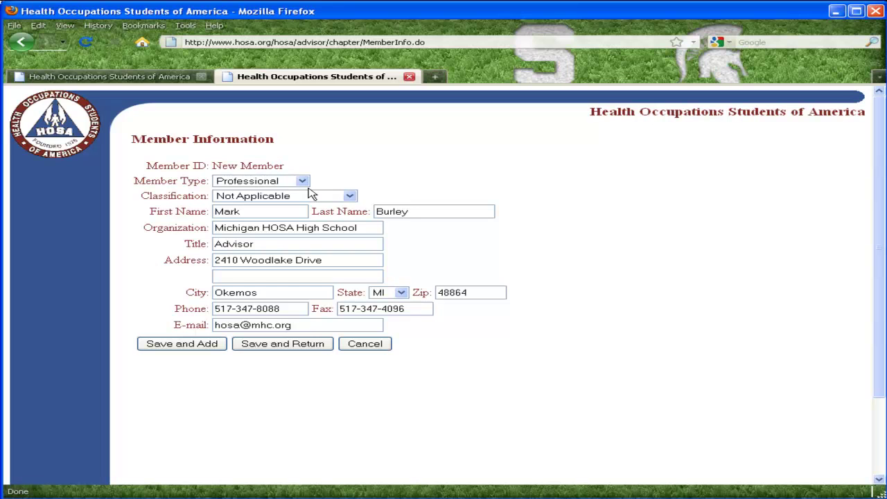
- Save the next member as a Secondary 12th Grade student and return to the list
left_click(303, 181)
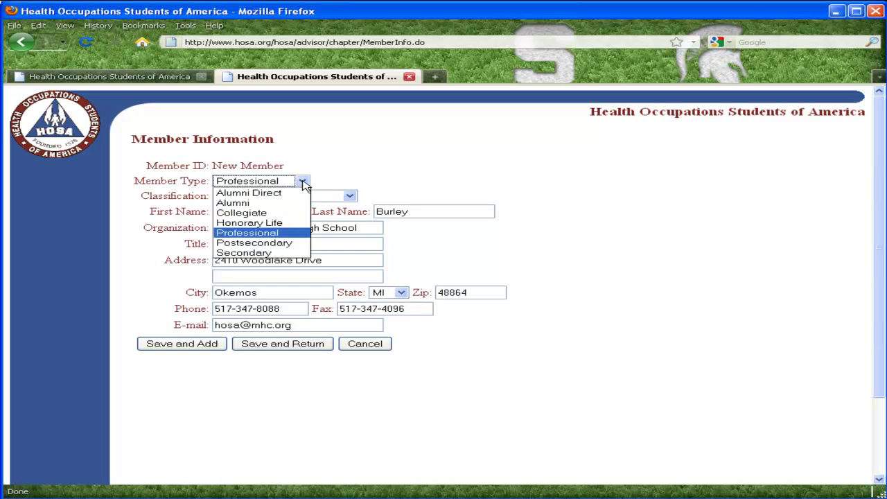
left_click(279, 252)
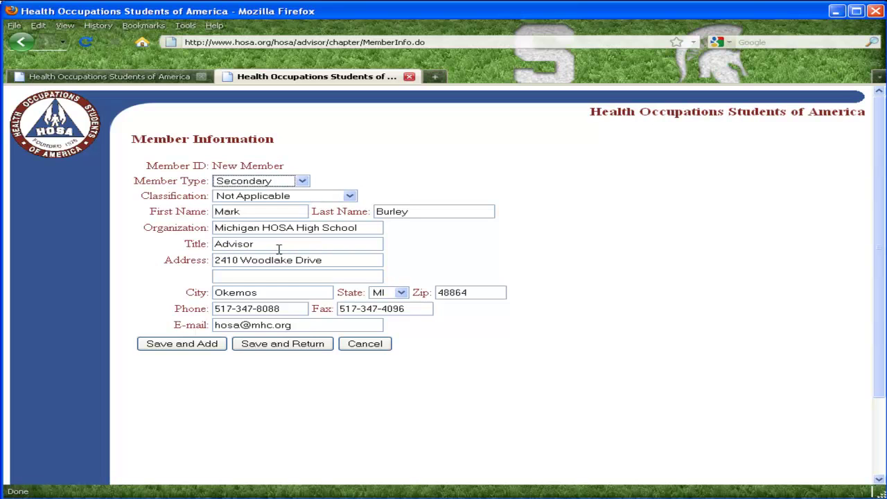
left_click(351, 197)
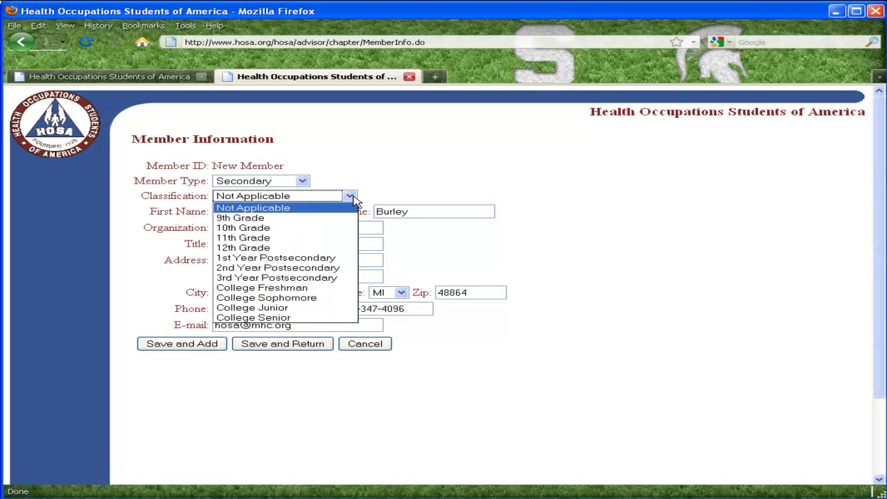
left_click(298, 246)
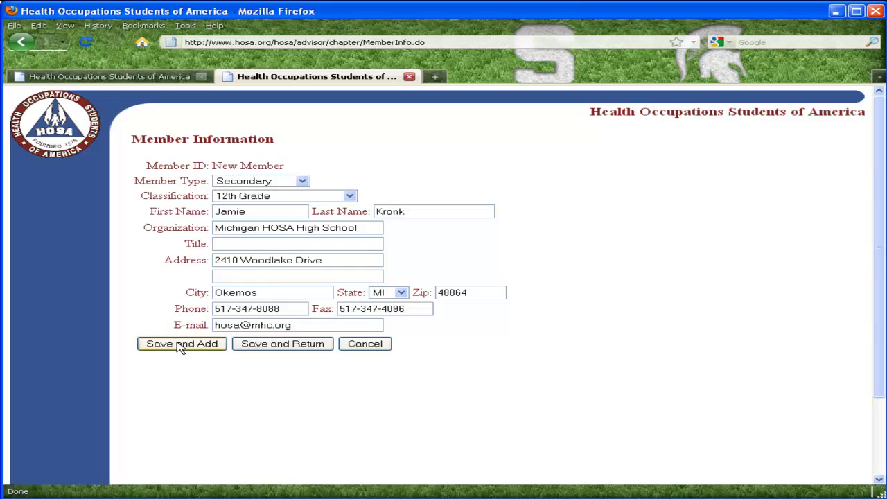
left_click(283, 345)
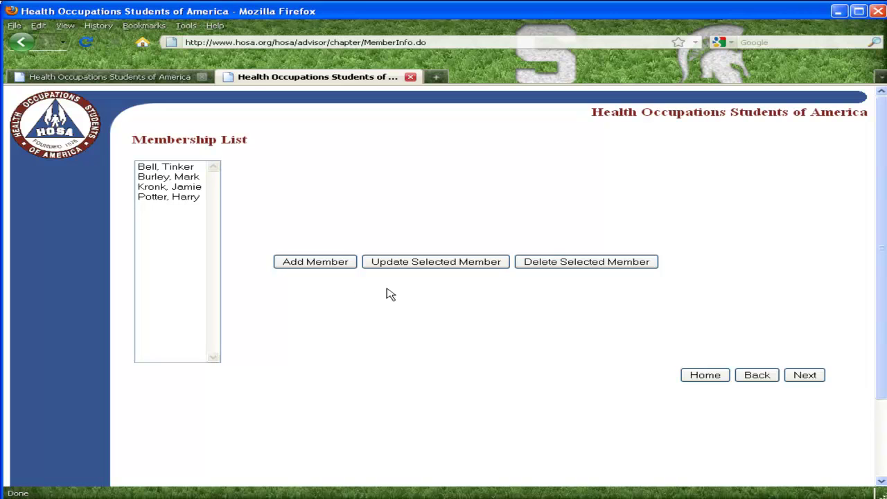
- Confirm the four listed members and continue to the fee schedule
left_click(806, 375)
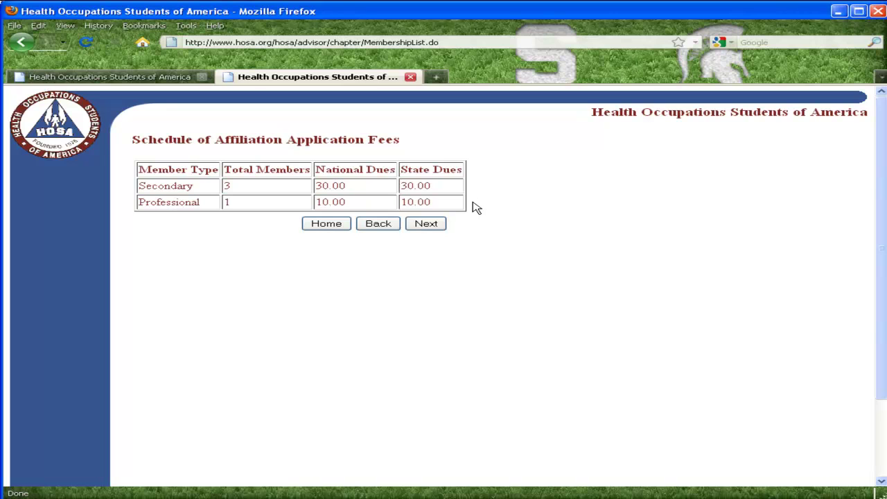
- Continue from the fee schedule to the affiliation agreement and scroll to its end
left_click(426, 228)
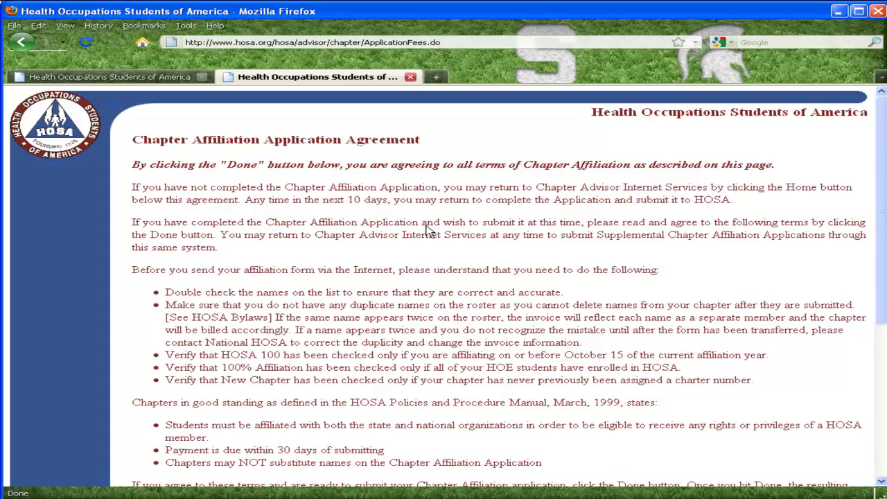
scroll(569, 221, "down", 2)
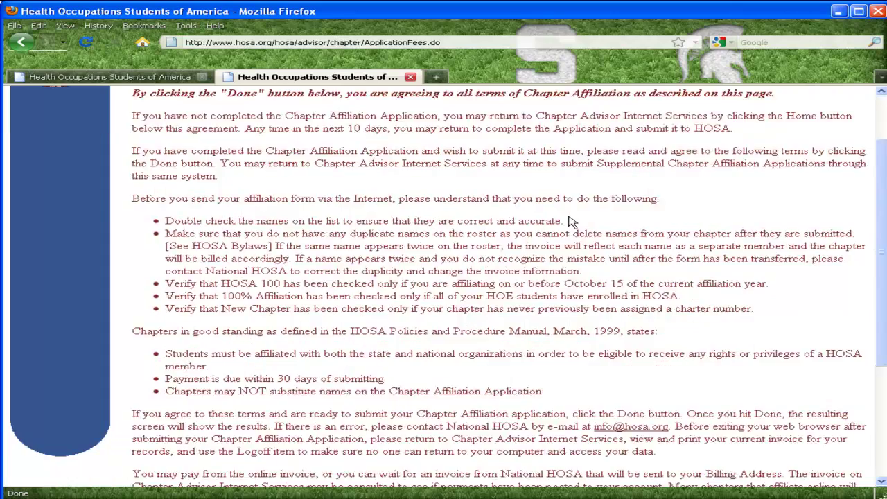
scroll(568, 221, "down", 6)
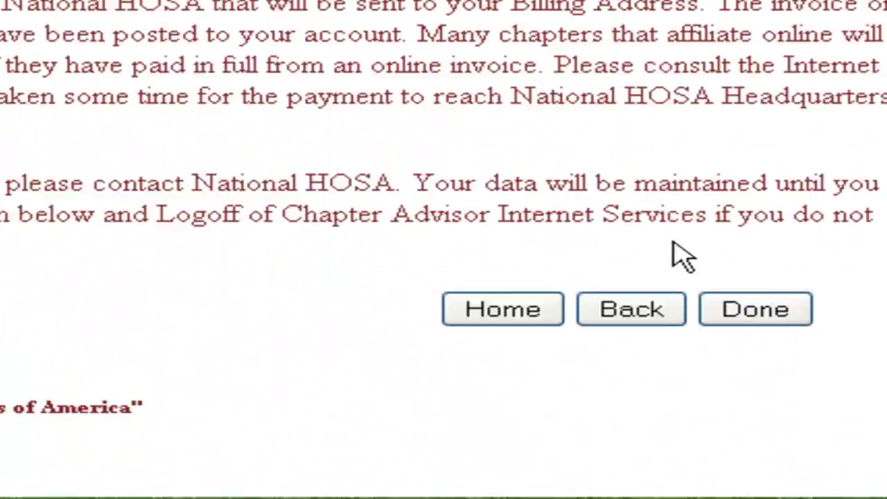